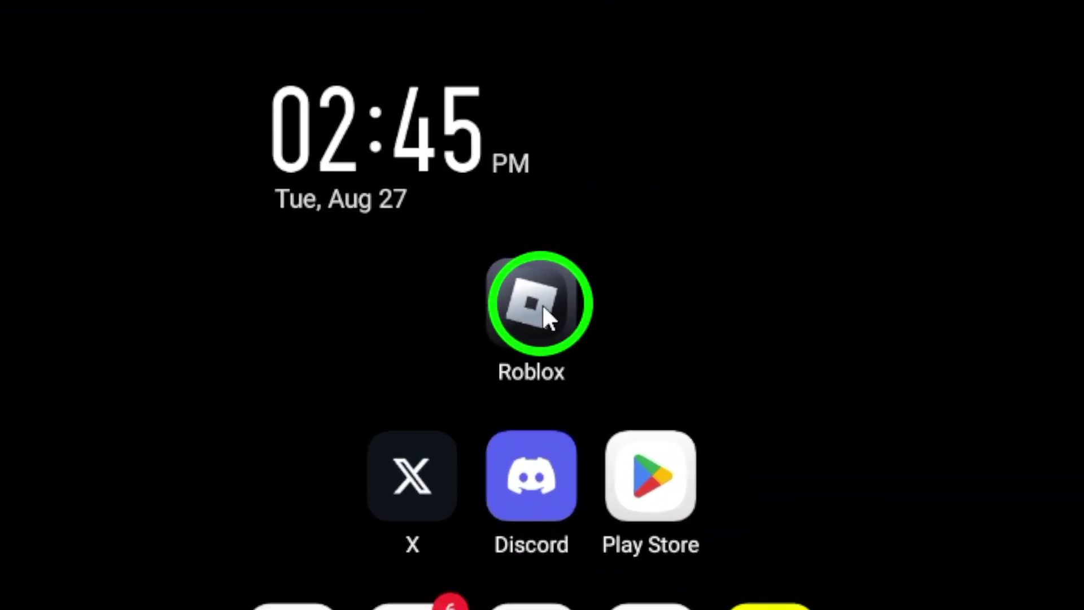
# - Launch Roblox and go through the More tab to the Settings page
pyautogui.click(543, 304)
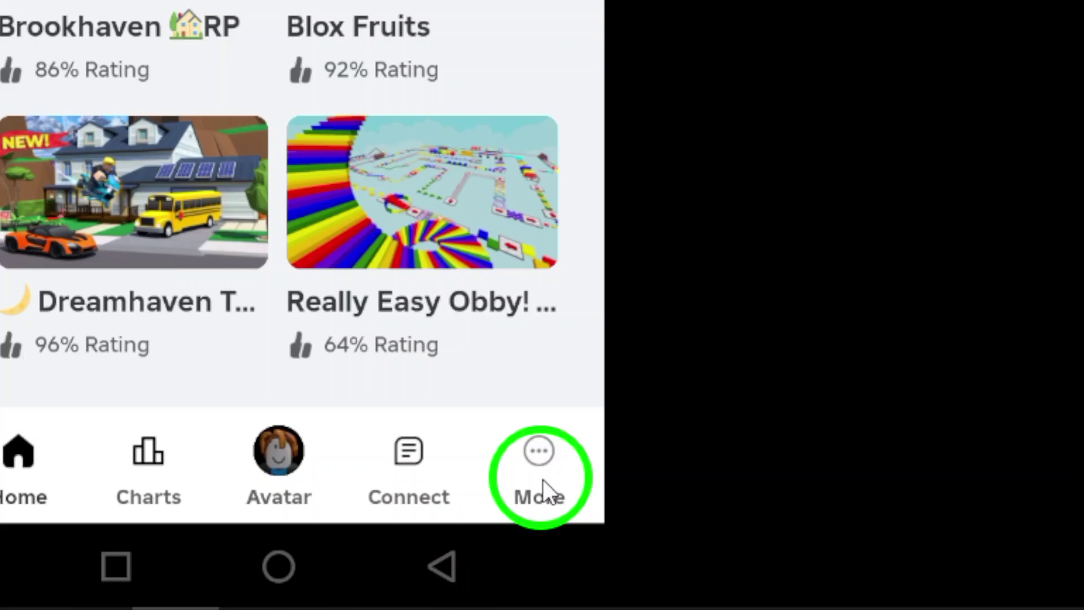
pyautogui.click(543, 478)
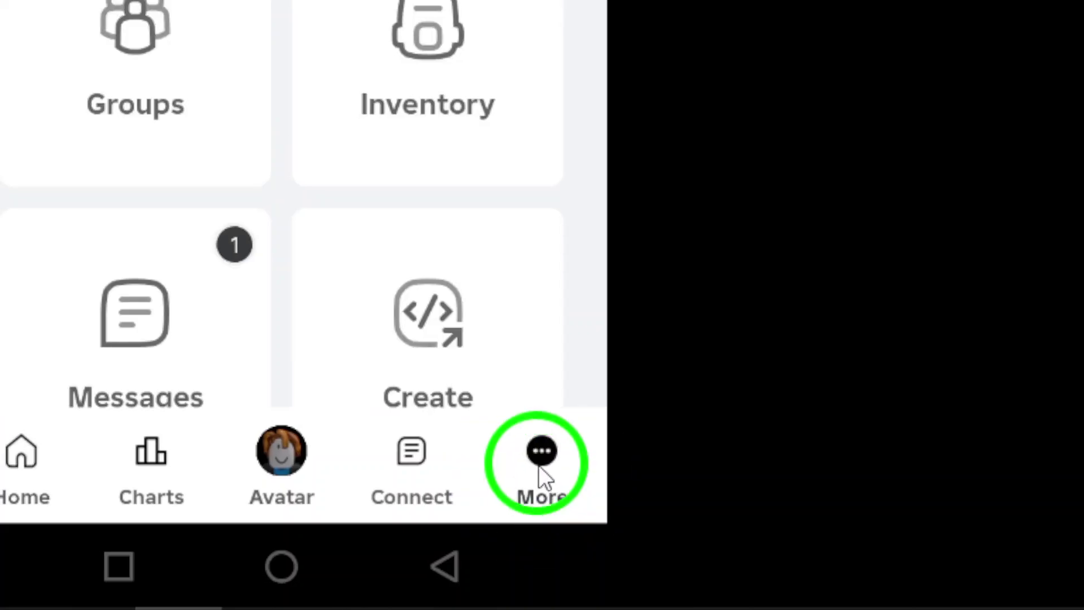
pyautogui.scroll(-3, 520, 325)
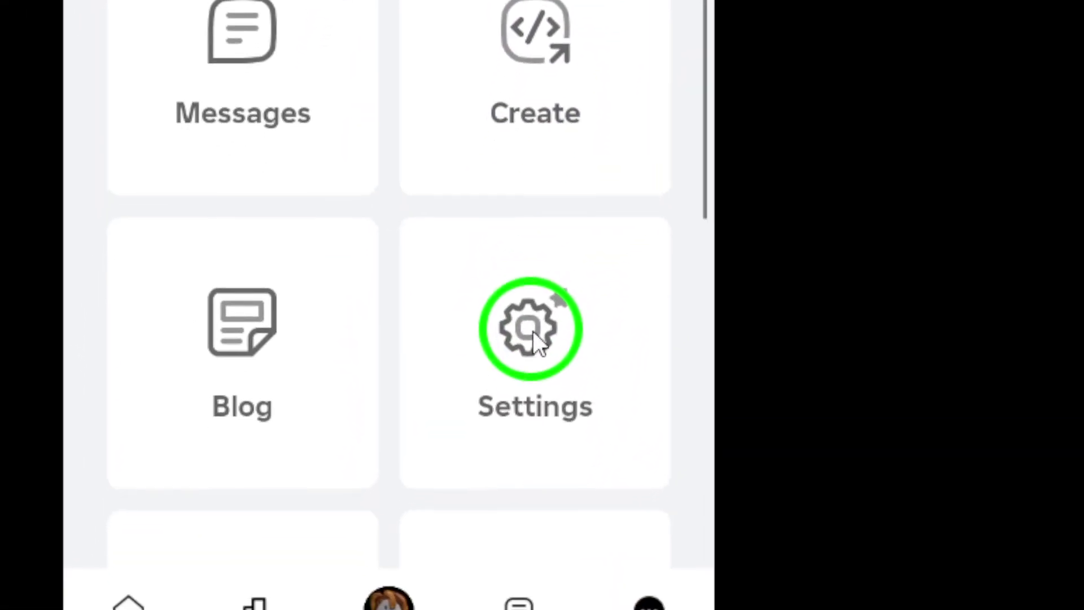
pyautogui.click(533, 331)
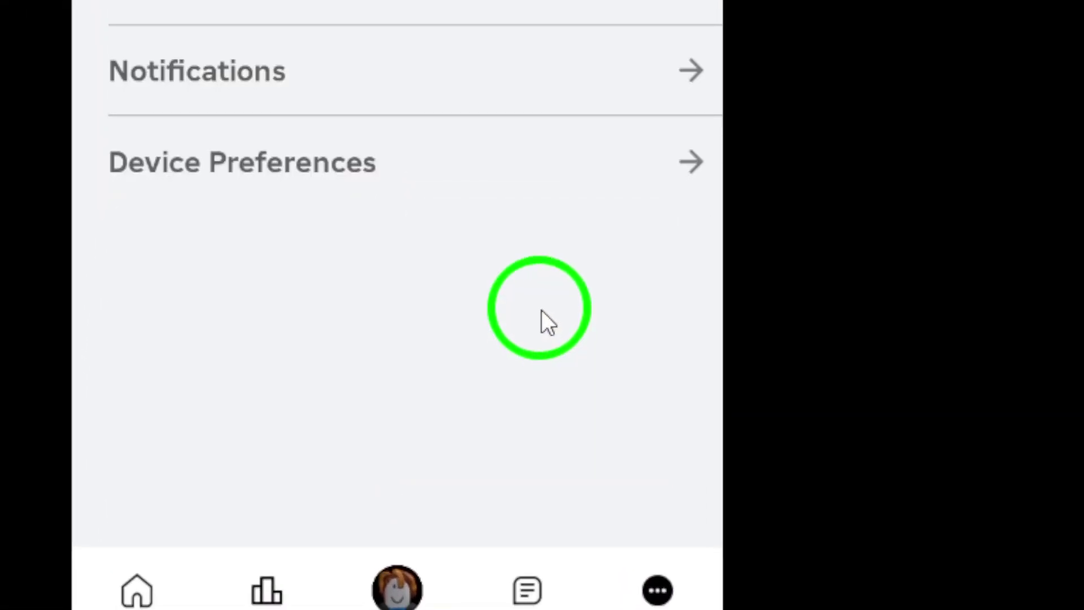
pyautogui.scroll(5, 542, 310)
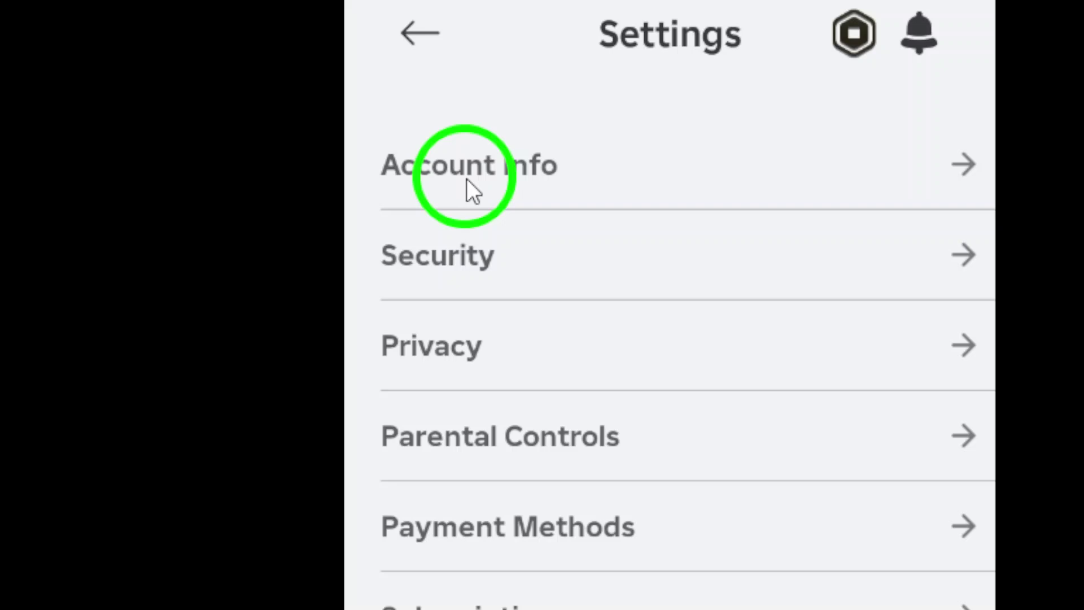
# - Open Account Info to reach the Login Methods section with the passkey option
pyautogui.click(467, 179)
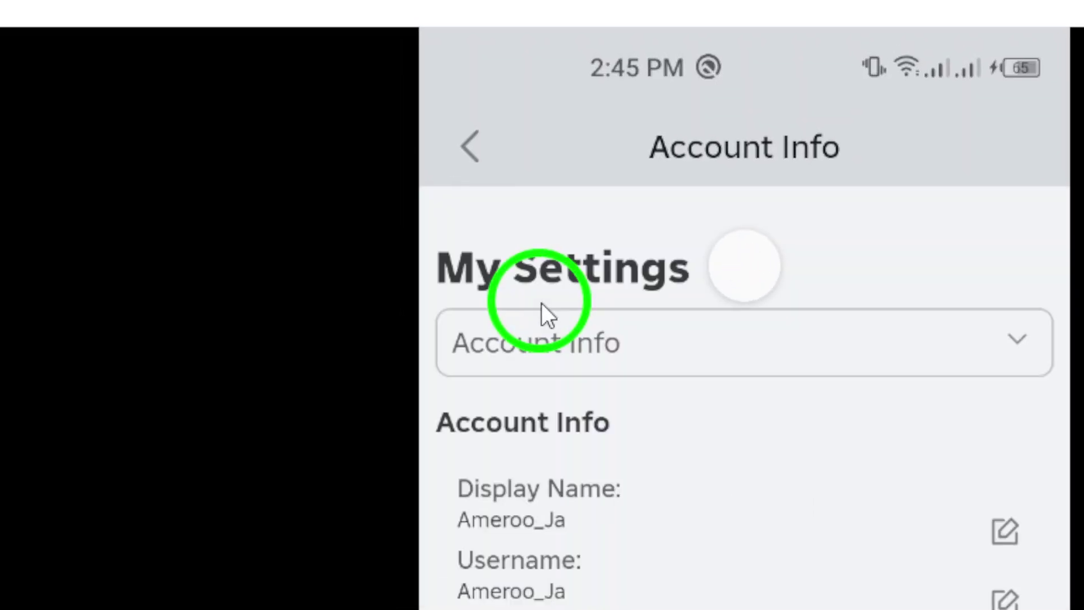
pyautogui.scroll(-5, 542, 381)
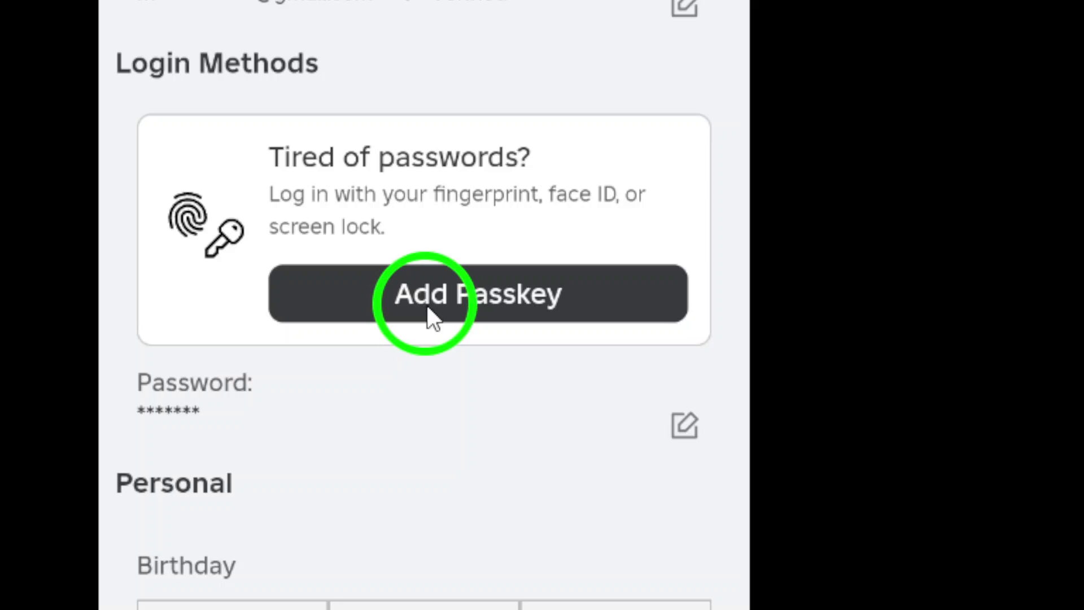
# - Choose Add Passkey under Login Methods
pyautogui.click(456, 309)
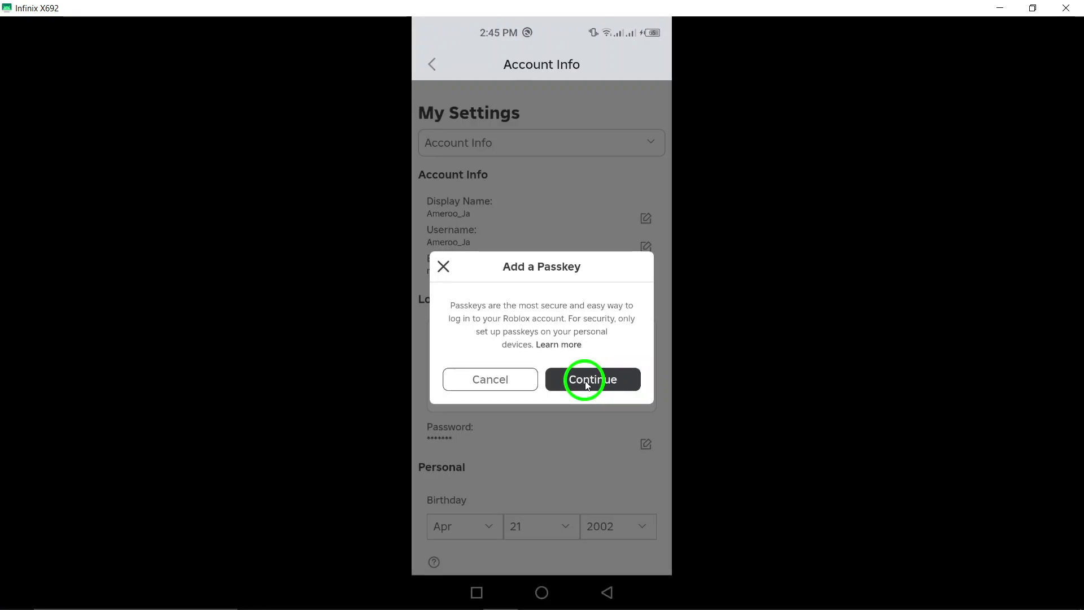
# - Continue the passkey setup, then close the One-Time Code Verification dialog
pyautogui.click(587, 383)
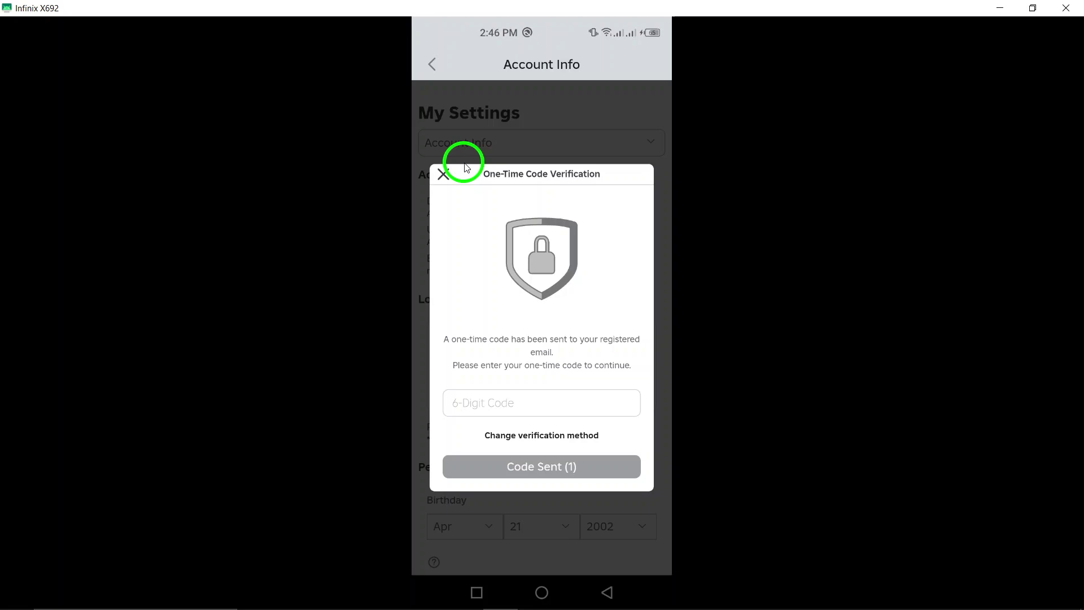
pyautogui.click(444, 174)
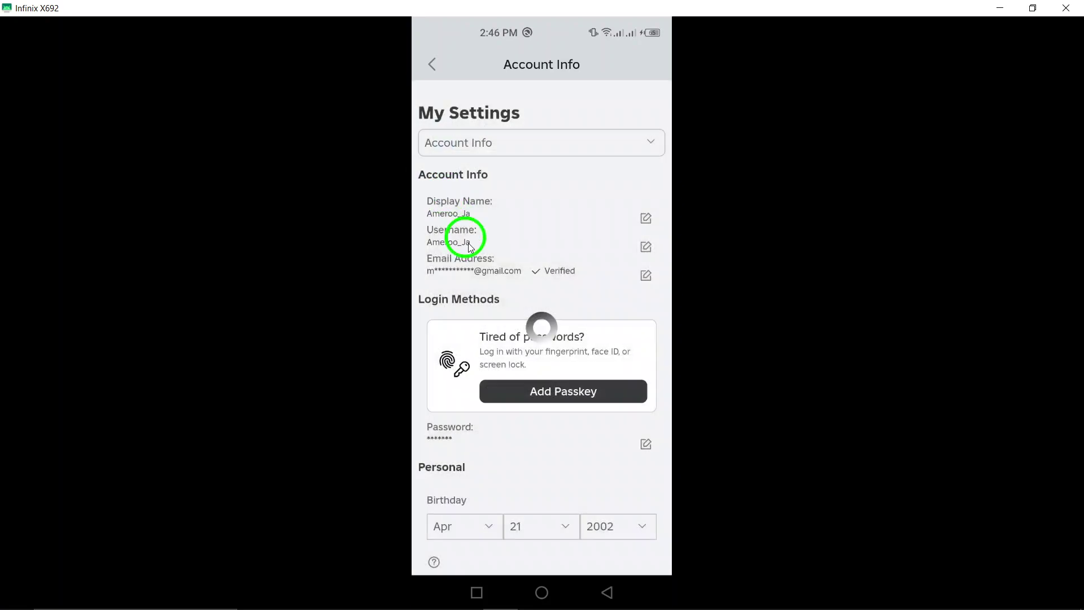